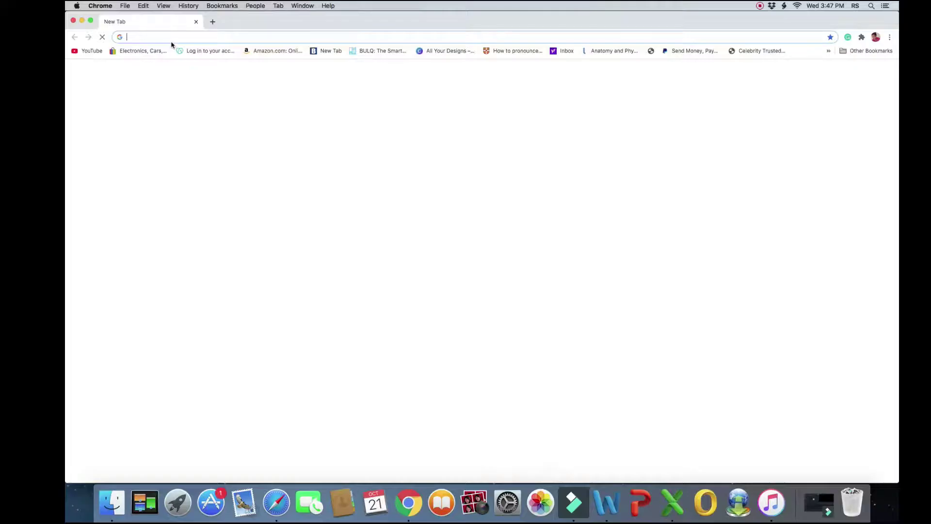
- Load the usps.com home page in Chrome
{"action": "left_click", "coordinate": [173, 39]}
{"action": "type", "text": "usps"}
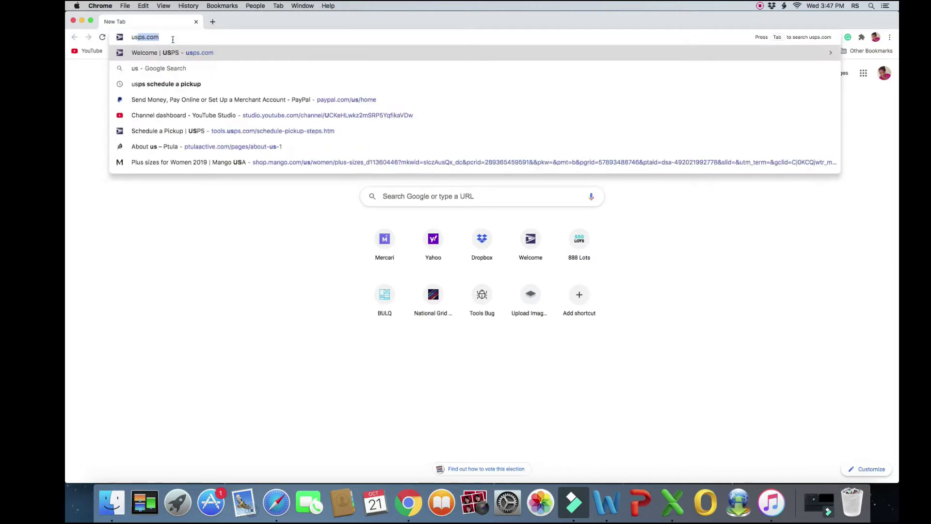
{"action": "type", "text": ".com"}
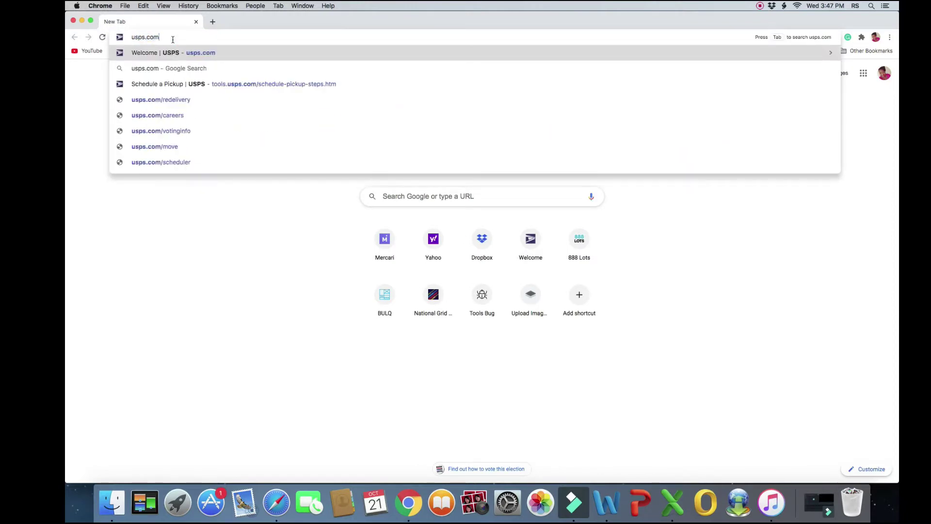
{"action": "key", "text": "Return"}
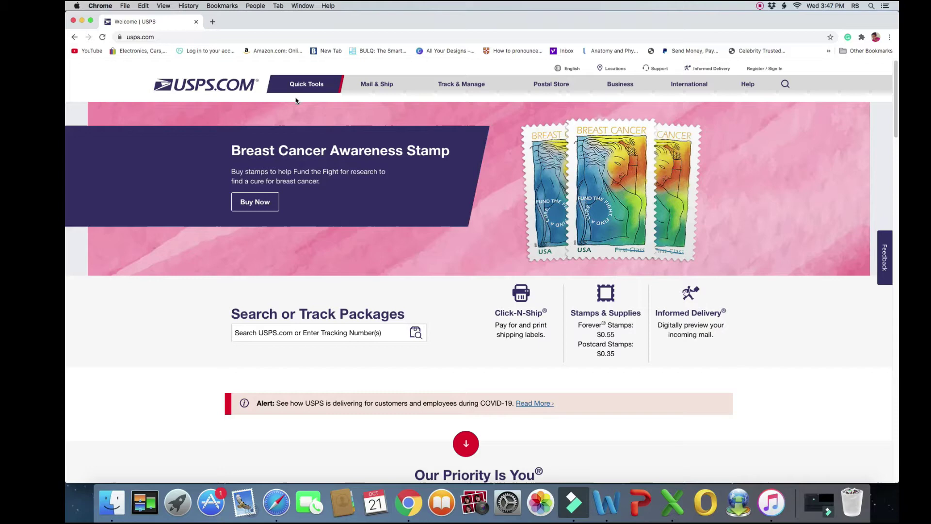
- Bring up the Mail & Ship menu from Quick Tools to reveal Schedule a Pickup
{"action": "mouse_move", "coordinate": [295, 96]}
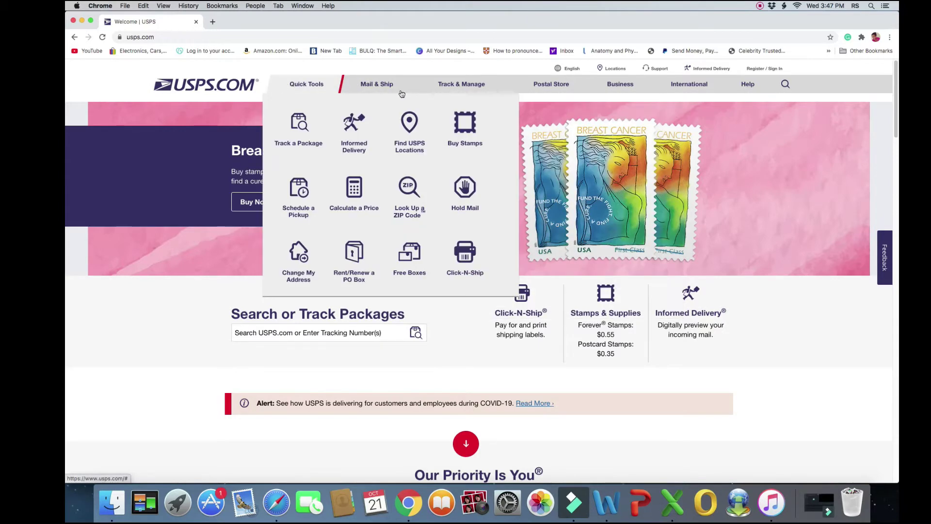
{"action": "mouse_move", "coordinate": [401, 93]}
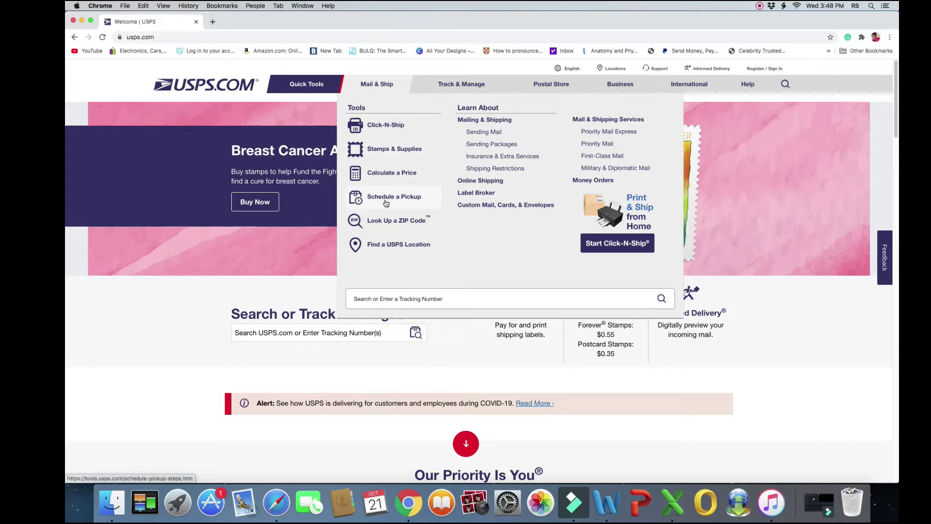
- Open Schedule a Pickup, review the prefilled pickup address and contact fields, then check availability
{"action": "left_click", "coordinate": [385, 202]}
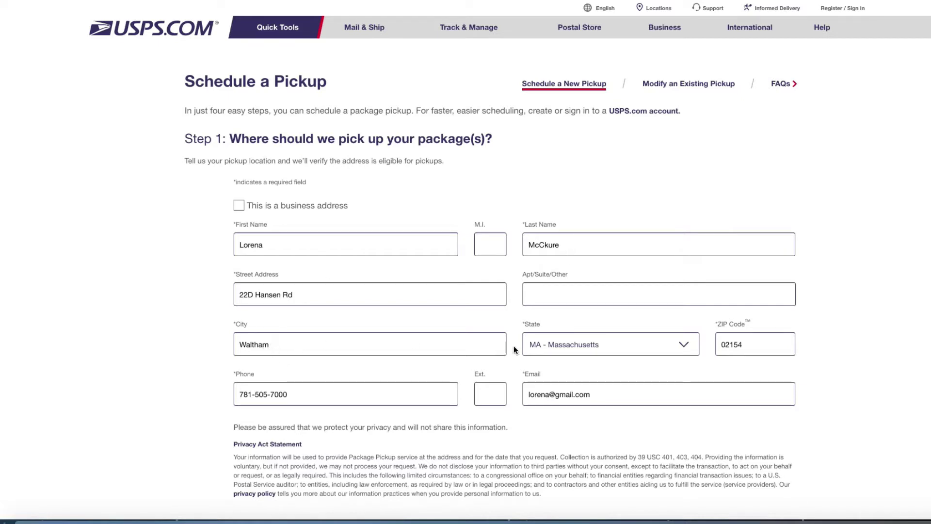
{"action": "scroll", "coordinate": [295, 409], "scroll_direction": "down", "scroll_amount": 2}
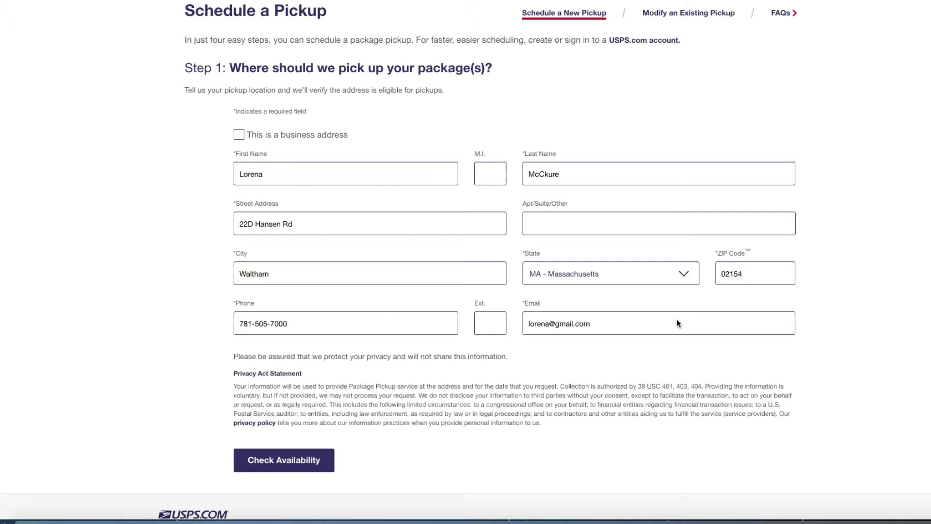
{"action": "scroll", "coordinate": [426, 280], "scroll_direction": "down", "scroll_amount": 4}
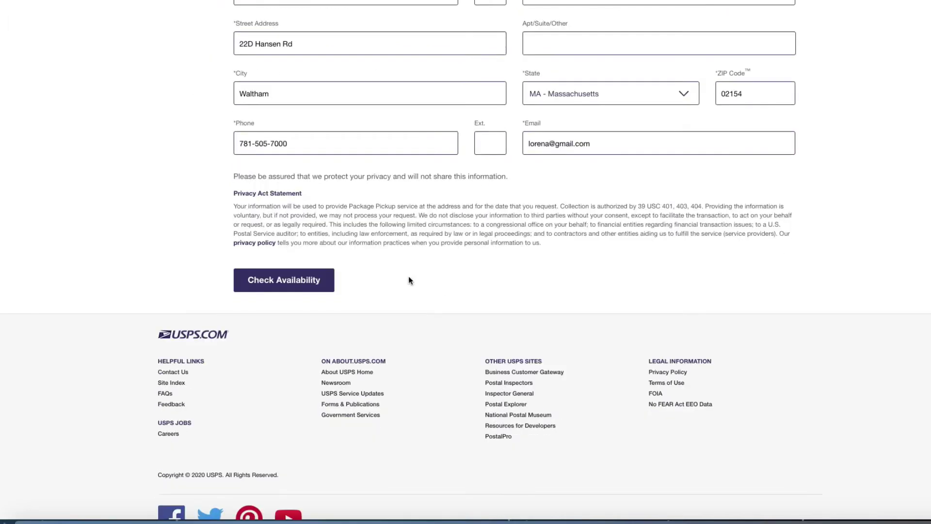
{"action": "scroll", "coordinate": [243, 281], "scroll_direction": "up", "scroll_amount": 1}
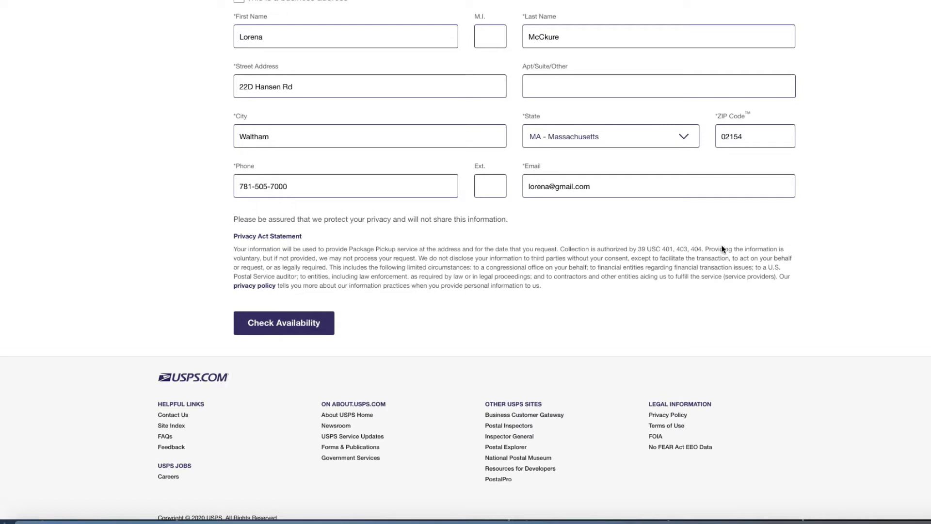
{"action": "left_click", "coordinate": [290, 330]}
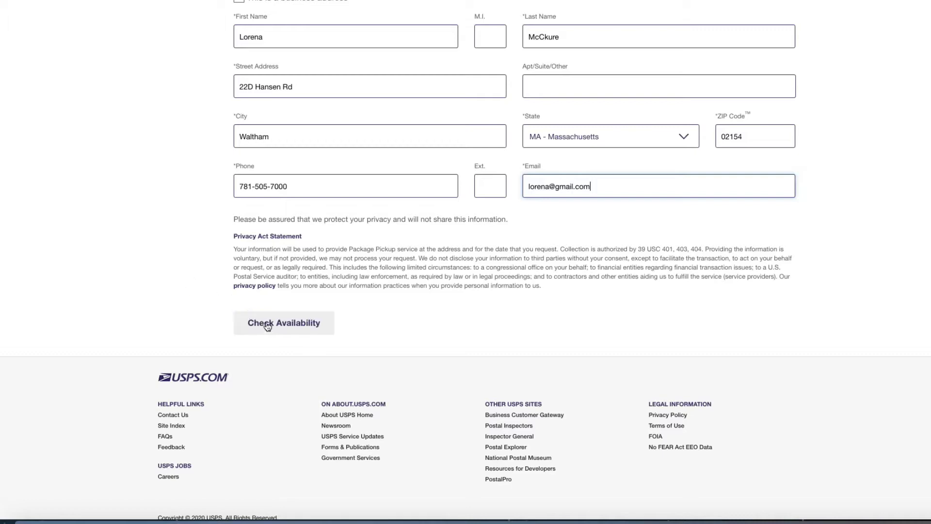
- Confirm pickup is available, answer 'No, there isn't a dog at this address', and move to Step 2
{"action": "left_click", "coordinate": [267, 325]}
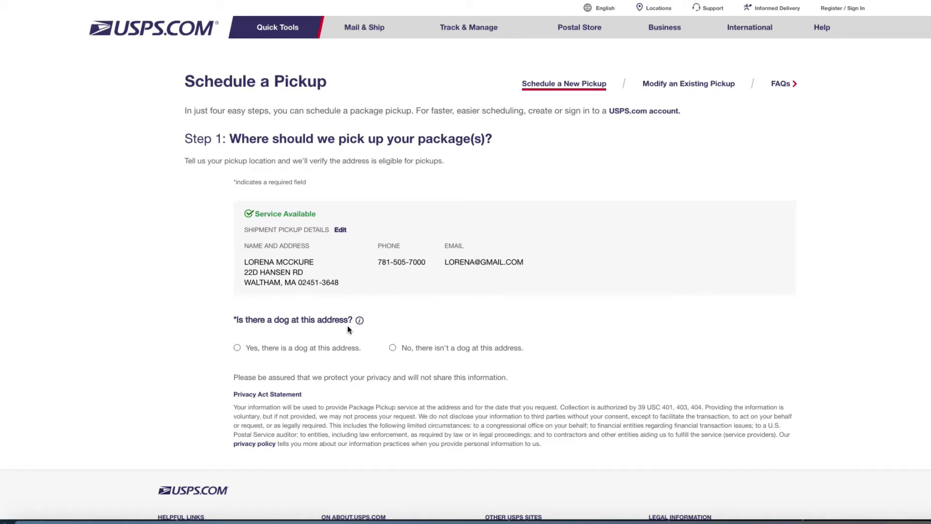
{"action": "left_click", "coordinate": [392, 348]}
{"action": "scroll", "coordinate": [362, 339], "scroll_direction": "down", "scroll_amount": 2}
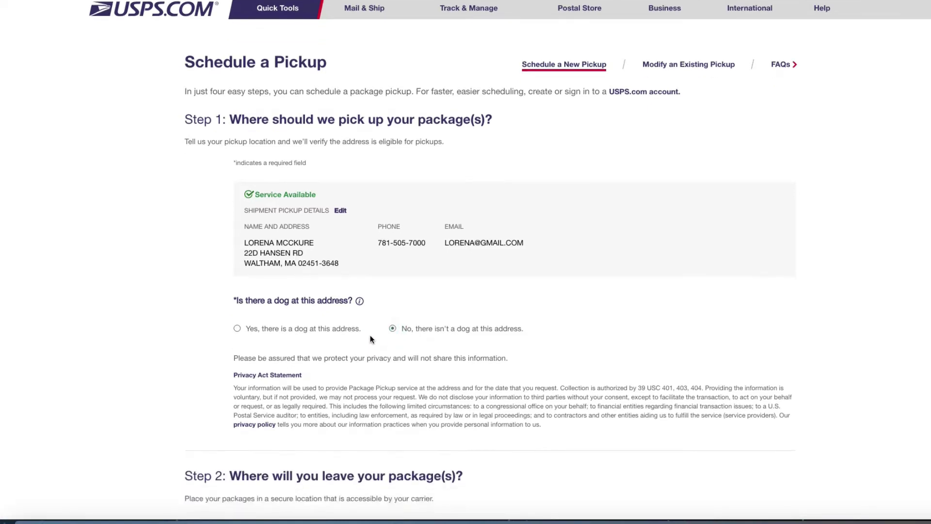
{"action": "scroll", "coordinate": [343, 349], "scroll_direction": "down", "scroll_amount": 1}
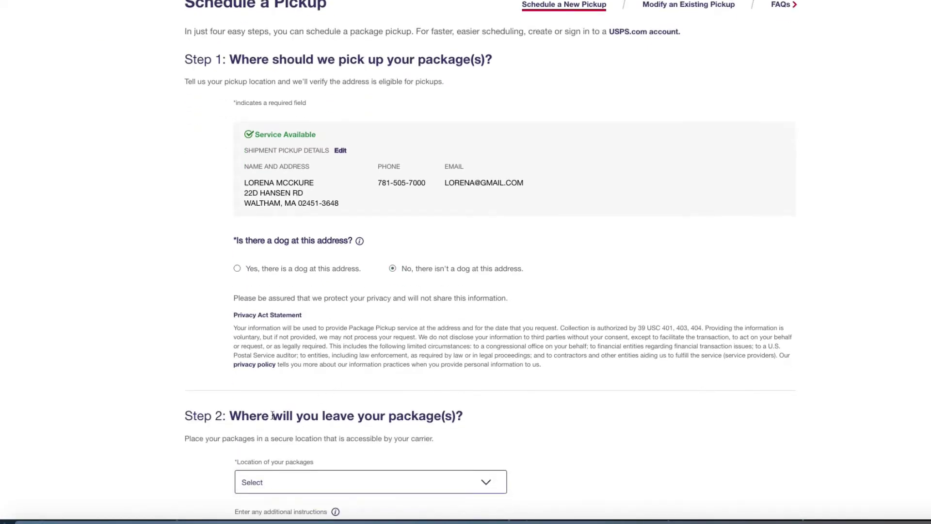
{"action": "scroll", "coordinate": [300, 419], "scroll_direction": "down", "scroll_amount": 3}
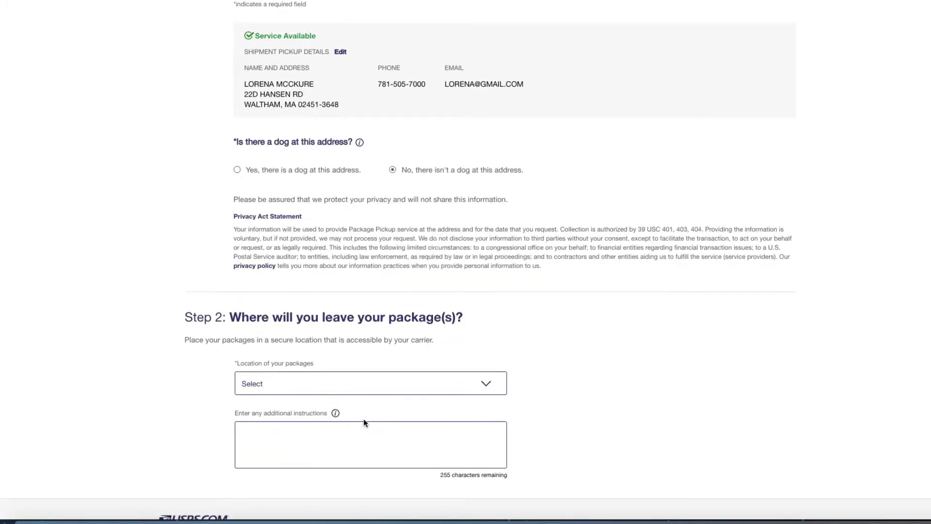
- Choose Front Door as the package location and focus the additional instructions box
{"action": "left_click", "coordinate": [297, 386]}
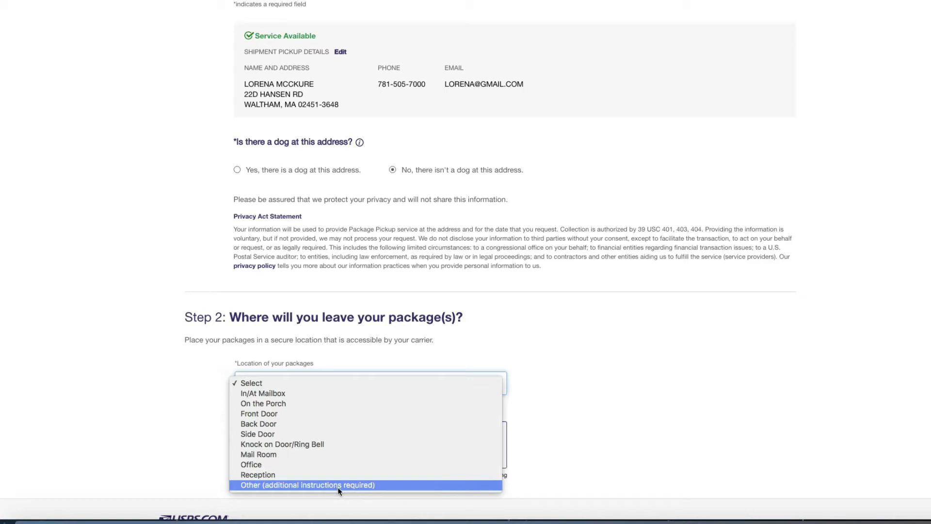
{"action": "left_click", "coordinate": [312, 415]}
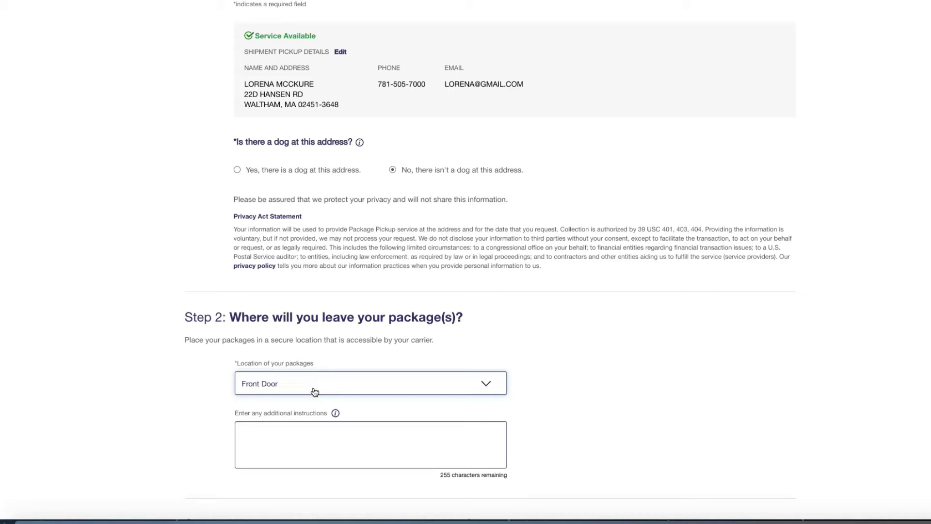
{"action": "left_click", "coordinate": [299, 428]}
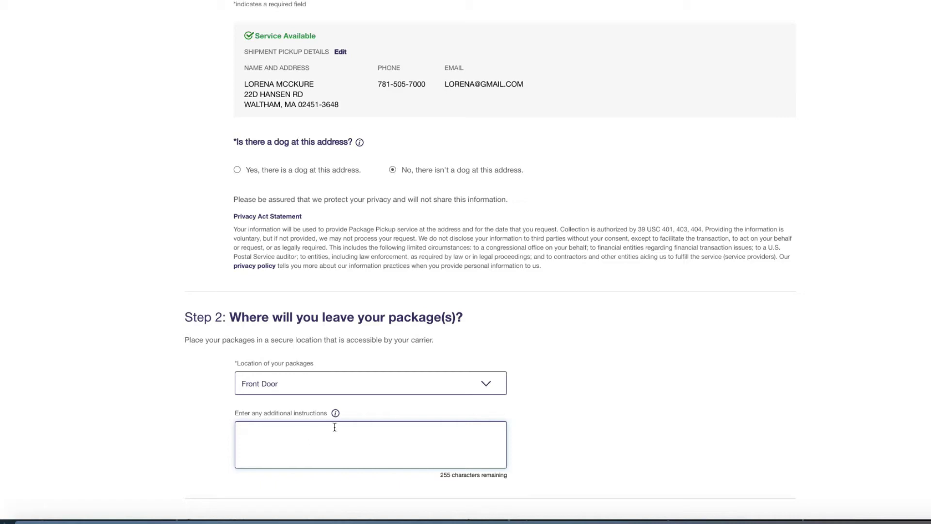
- Scroll down to Step 3's pickup options: regular delivery at $0.00 or specific time at $24.00
{"action": "scroll", "coordinate": [335, 430], "scroll_direction": "down", "scroll_amount": 3}
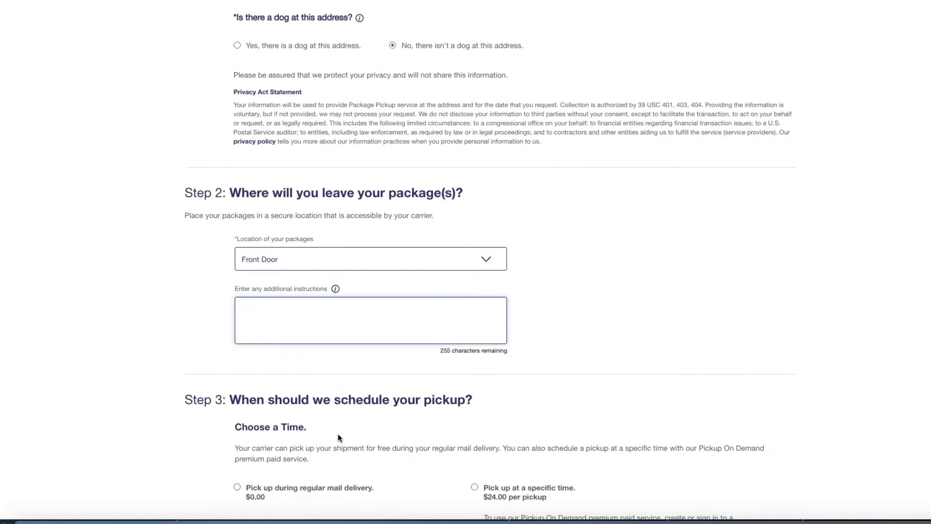
{"action": "scroll", "coordinate": [341, 415], "scroll_direction": "down", "scroll_amount": 1}
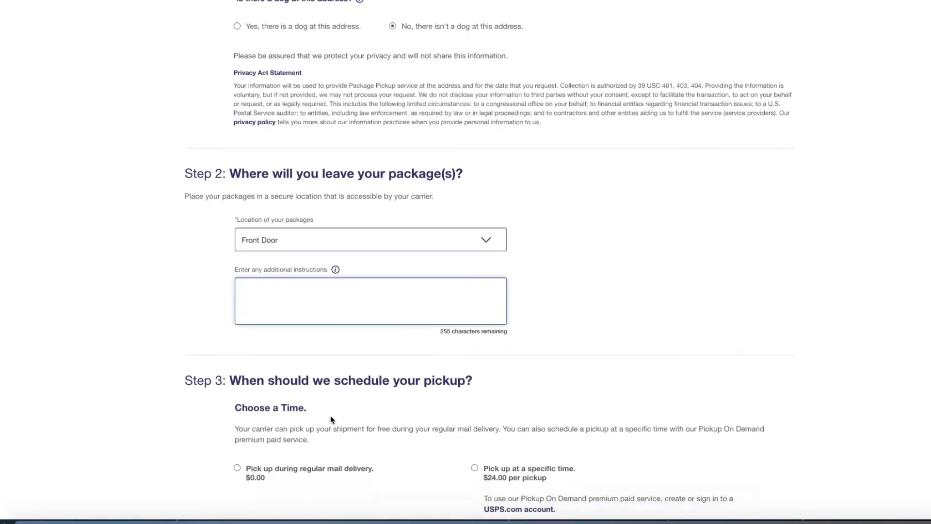
{"action": "scroll", "coordinate": [342, 424], "scroll_direction": "down", "scroll_amount": 2}
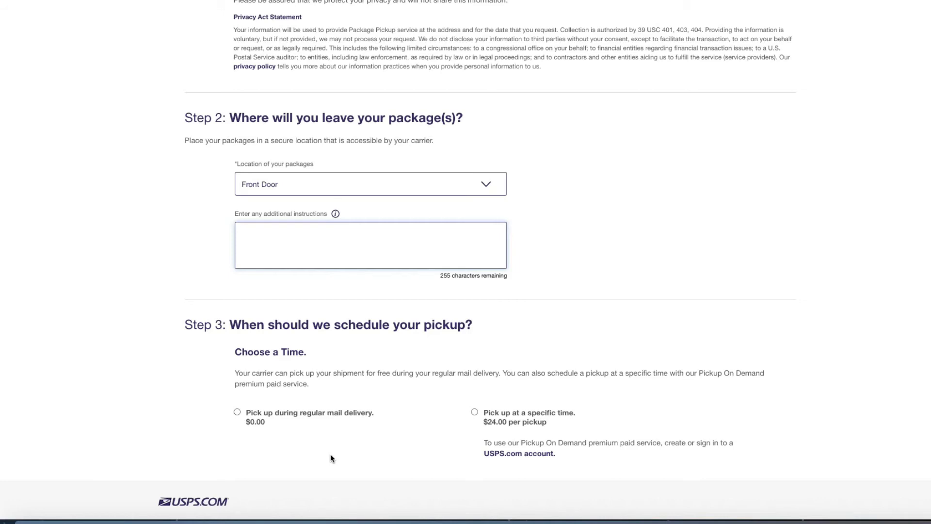
- Select free pickup during regular mail delivery to show the October–December 2020 calendars
{"action": "left_click", "coordinate": [238, 412]}
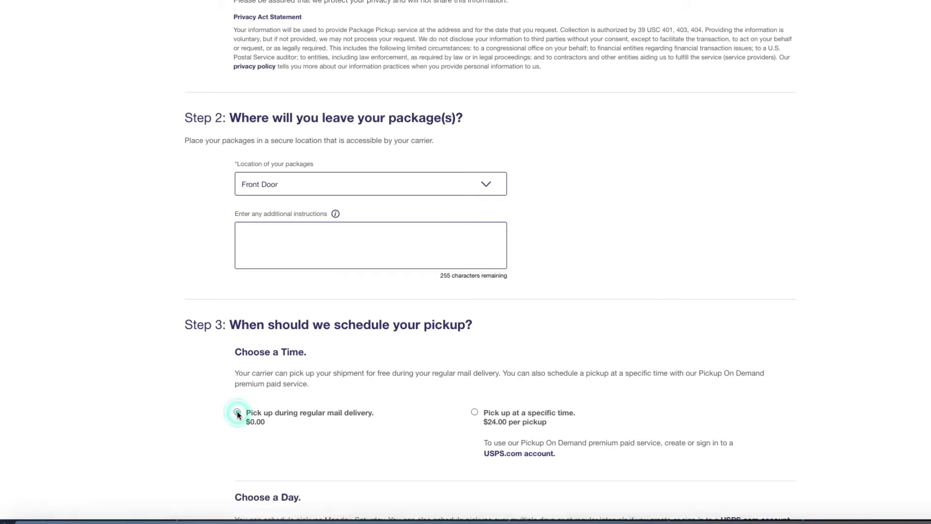
{"action": "scroll", "coordinate": [296, 426], "scroll_direction": "down", "scroll_amount": 1}
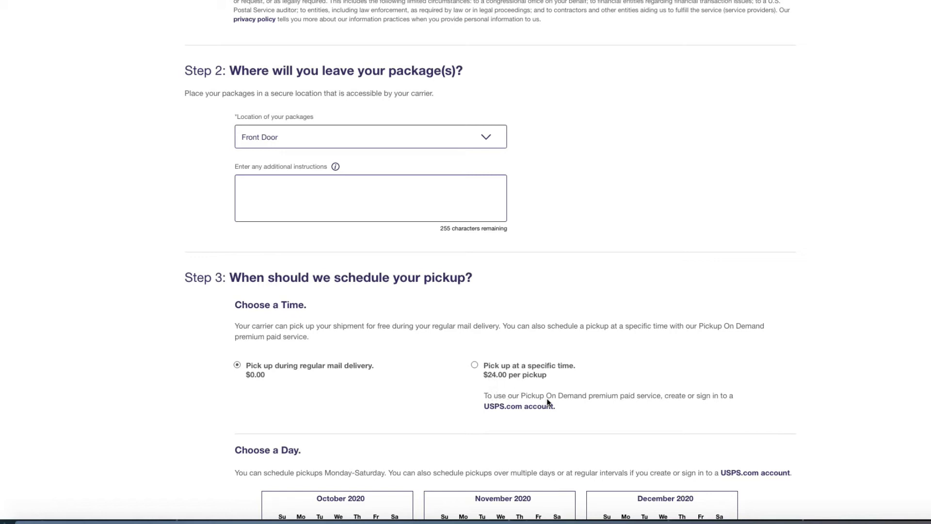
{"action": "scroll", "coordinate": [557, 427], "scroll_direction": "down", "scroll_amount": 2}
{"action": "scroll", "coordinate": [349, 455], "scroll_direction": "down", "scroll_amount": 2}
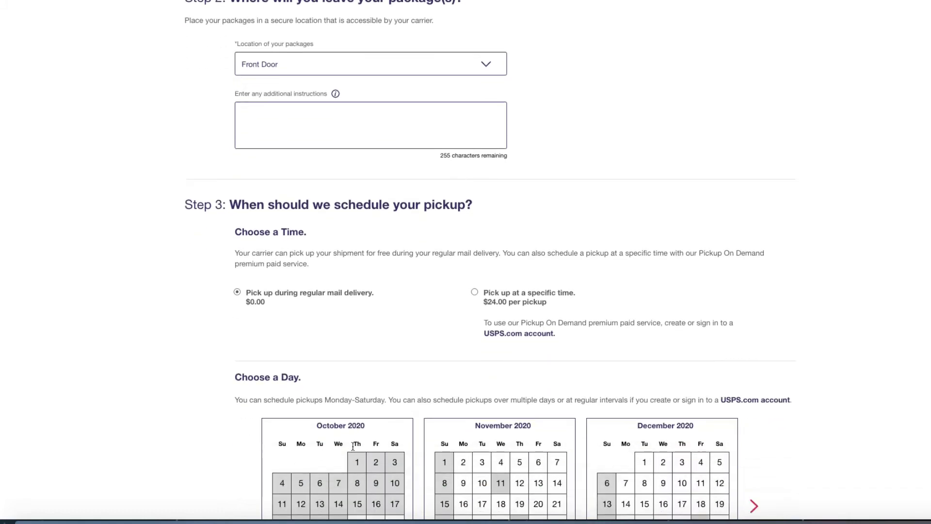
{"action": "scroll", "coordinate": [321, 399], "scroll_direction": "down", "scroll_amount": 1}
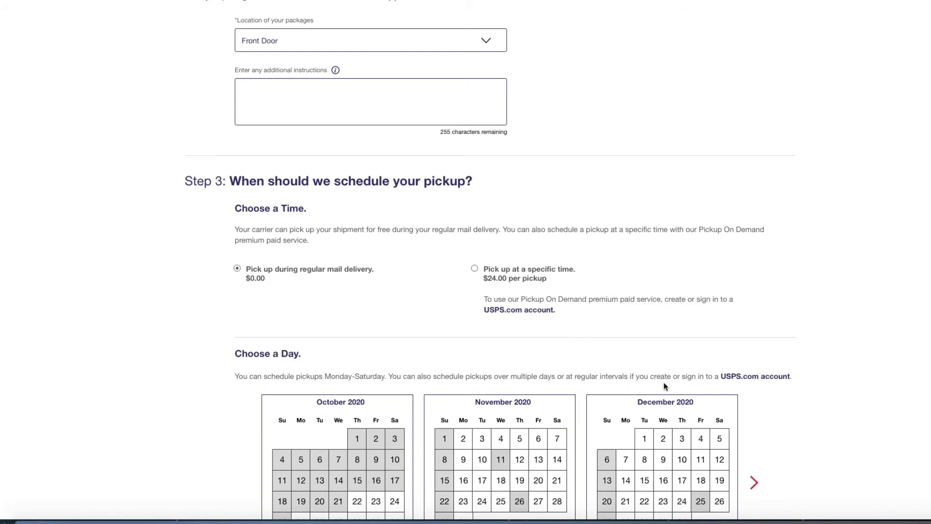
{"action": "scroll", "coordinate": [659, 387], "scroll_direction": "down", "scroll_amount": 1}
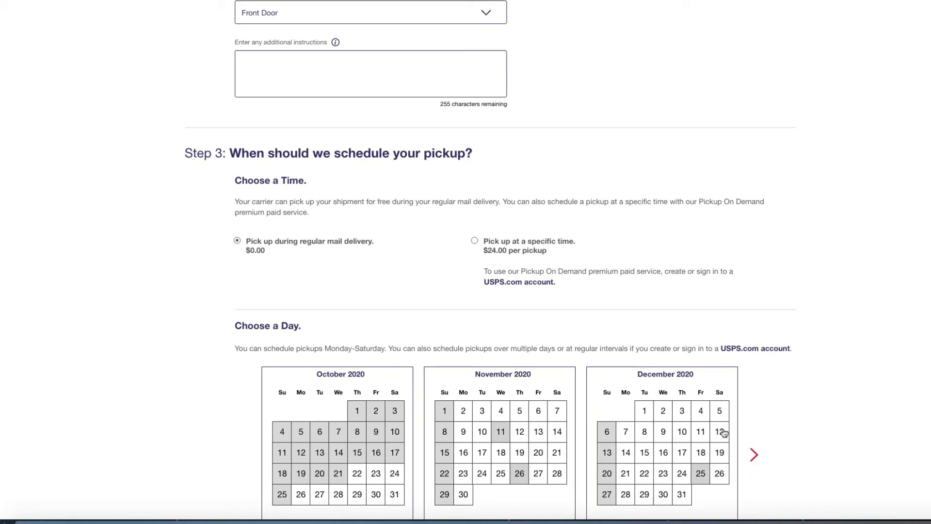
- Pick Thursday, October 22, 2020 as the pickup date and move to Step 4's package counts
{"action": "left_click", "coordinate": [357, 478]}
{"action": "scroll", "coordinate": [365, 308], "scroll_direction": "down", "scroll_amount": 3}
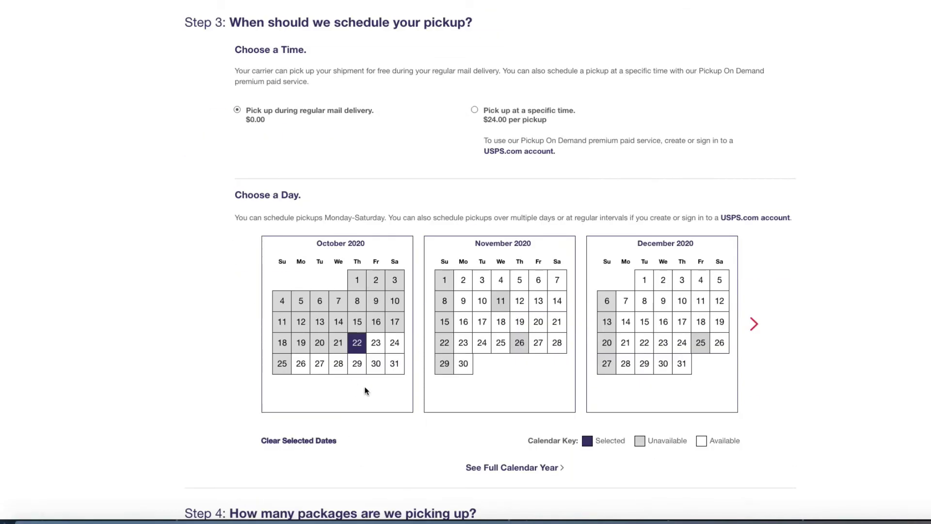
{"action": "scroll", "coordinate": [373, 403], "scroll_direction": "down", "scroll_amount": 5}
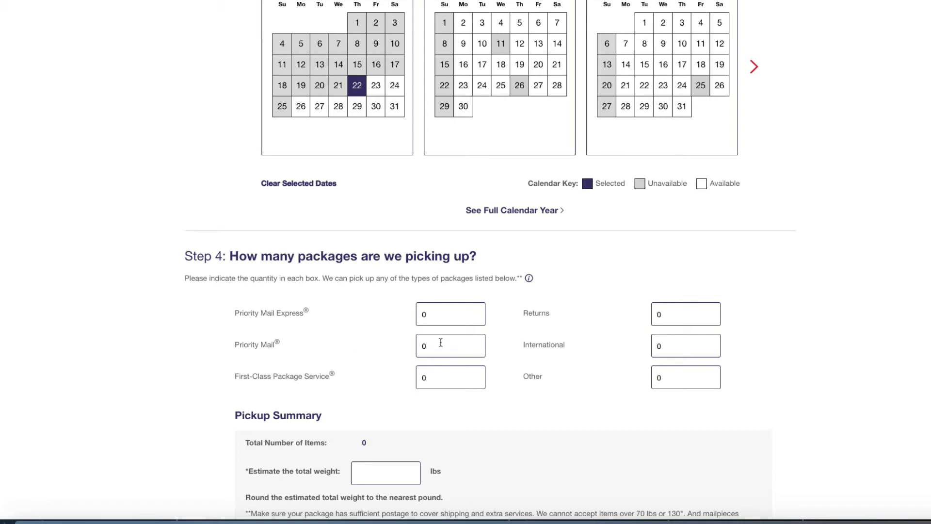
- Enter 1 First-Class package with 1 lb estimated weight and accept the Terms & Conditions
{"action": "left_click", "coordinate": [439, 374]}
{"action": "key", "text": "BackSpace"}
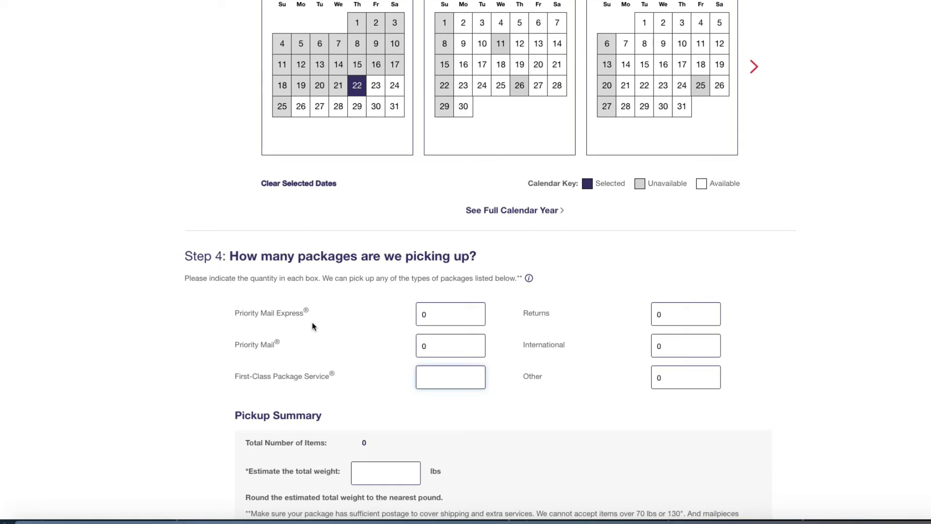
{"action": "type", "text": "1"}
{"action": "left_click", "coordinate": [381, 470]}
{"action": "scroll", "coordinate": [390, 460], "scroll_direction": "down", "scroll_amount": 1}
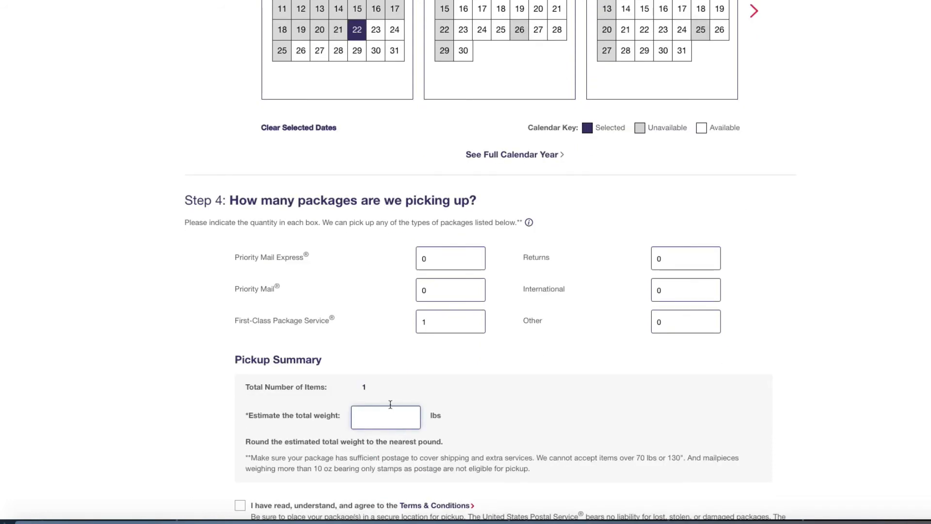
{"action": "type", "text": "1"}
{"action": "scroll", "coordinate": [401, 418], "scroll_direction": "down", "scroll_amount": 4}
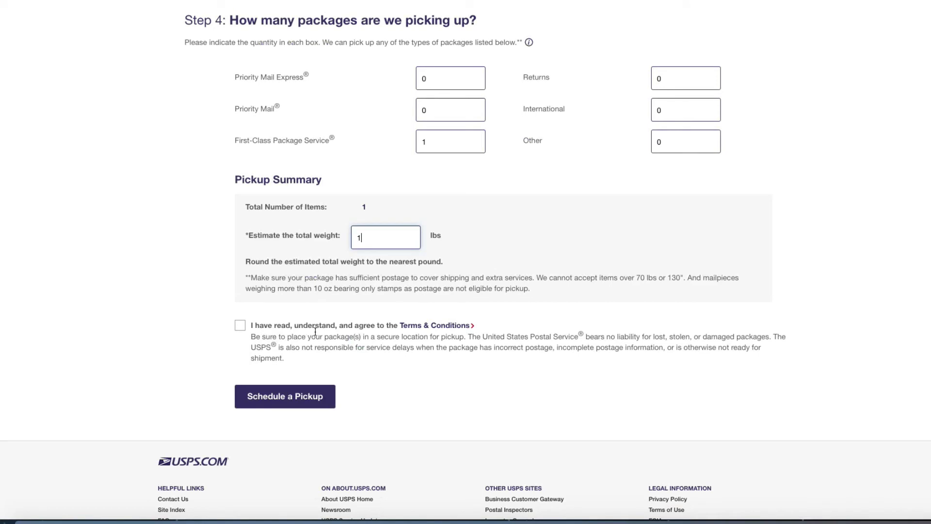
{"action": "left_click", "coordinate": [240, 326]}
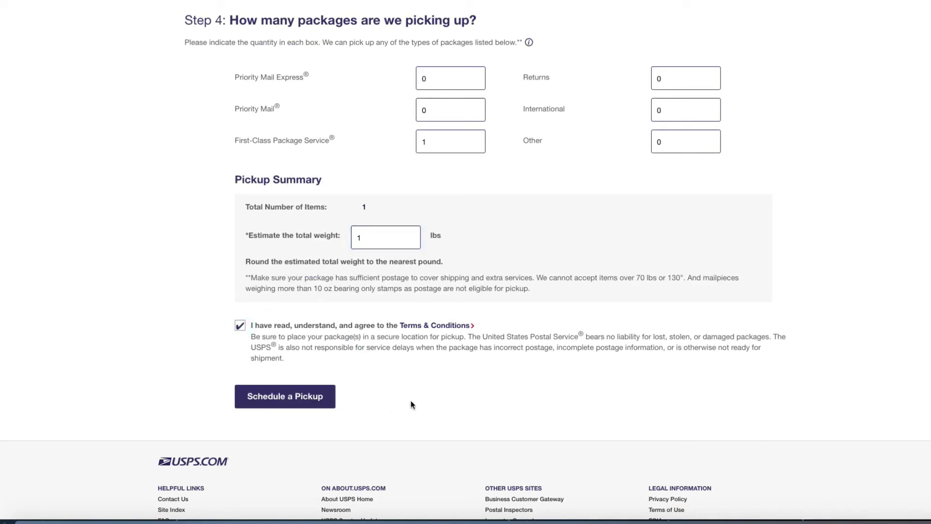
{"action": "scroll", "coordinate": [464, 400], "scroll_direction": "up", "scroll_amount": 12}
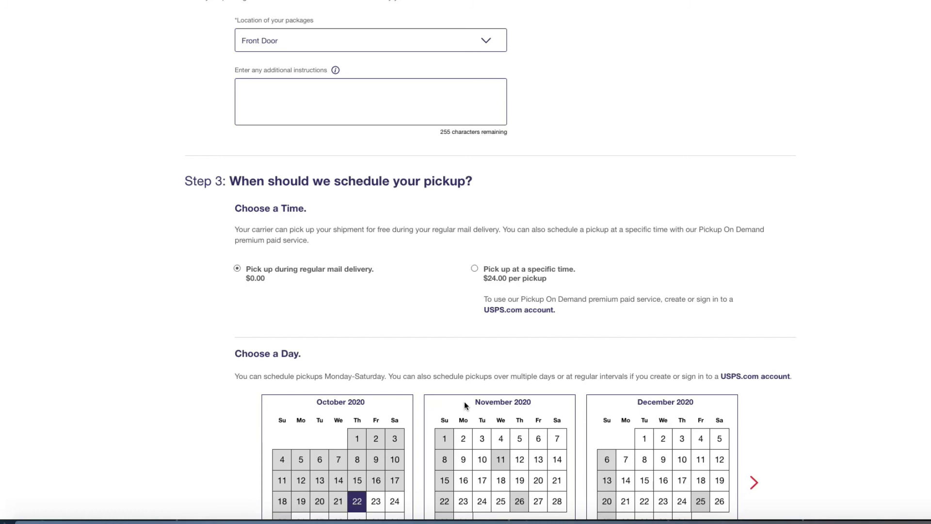
{"action": "scroll", "coordinate": [463, 436], "scroll_direction": "down", "scroll_amount": 2}
{"action": "scroll", "coordinate": [465, 437], "scroll_direction": "up", "scroll_amount": 12}
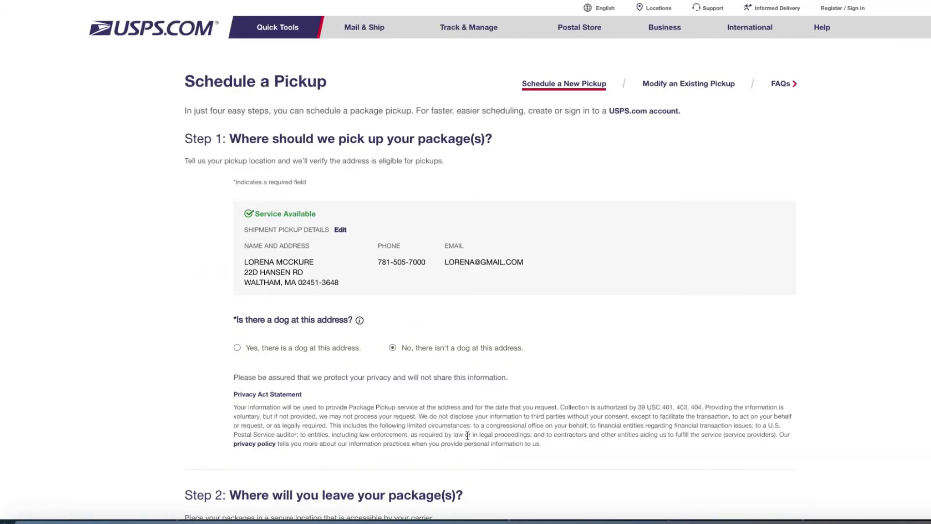
{"action": "scroll", "coordinate": [362, 353], "scroll_direction": "down", "scroll_amount": 3}
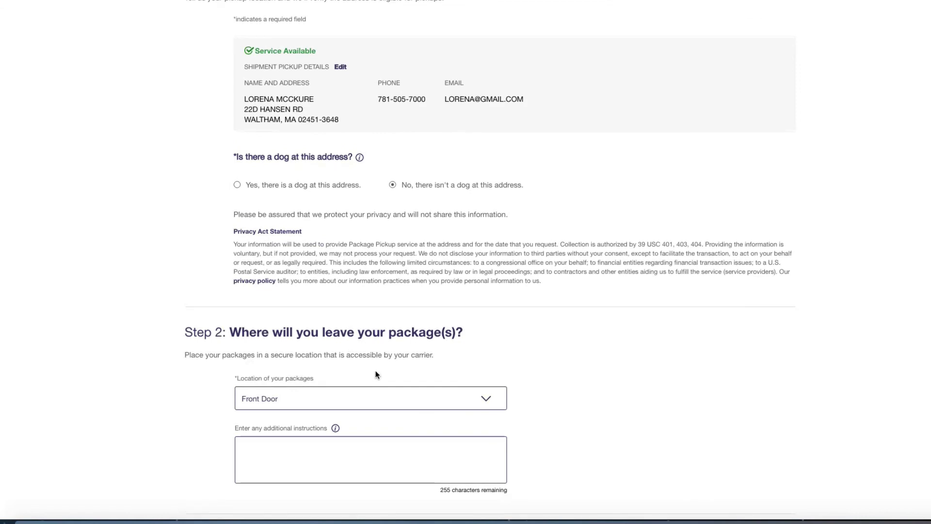
{"action": "scroll", "coordinate": [377, 368], "scroll_direction": "down", "scroll_amount": 1}
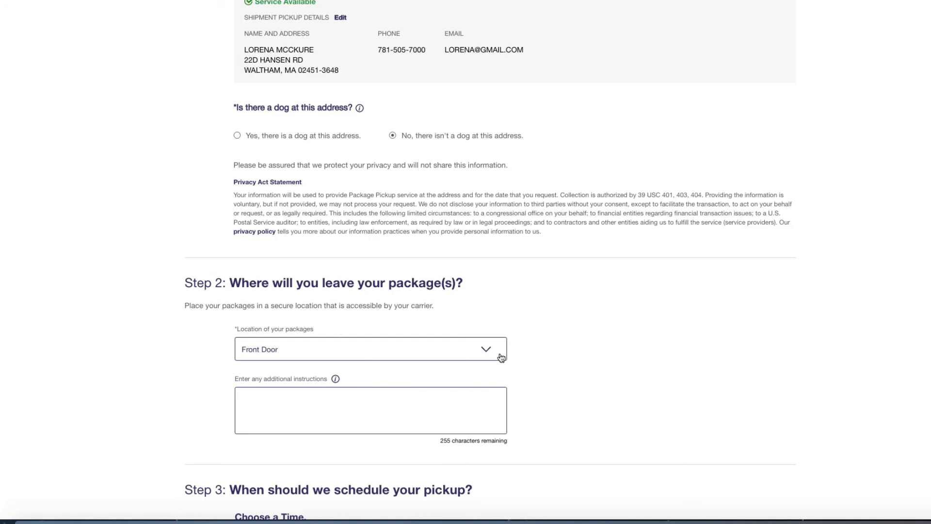
{"action": "scroll", "coordinate": [504, 357], "scroll_direction": "down", "scroll_amount": 10}
{"action": "scroll", "coordinate": [515, 350], "scroll_direction": "down", "scroll_amount": 5}
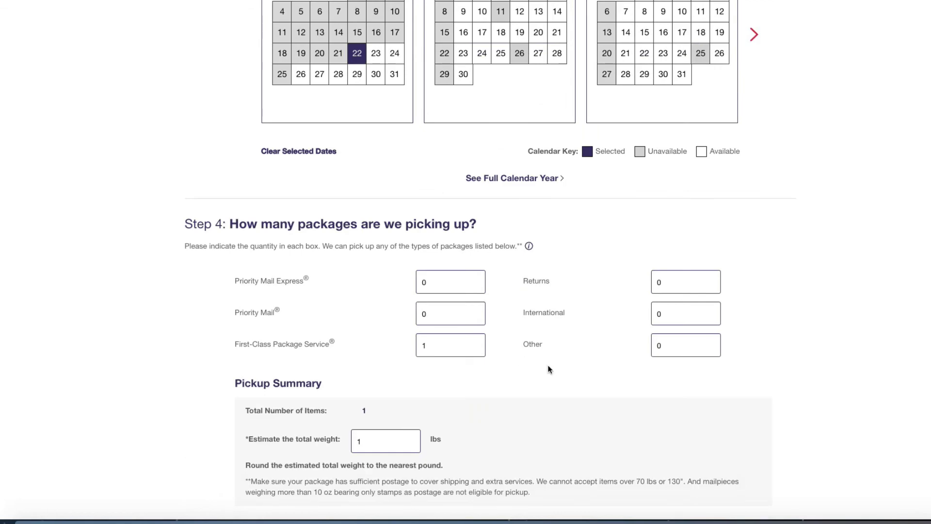
{"action": "scroll", "coordinate": [564, 366], "scroll_direction": "down", "scroll_amount": 6}
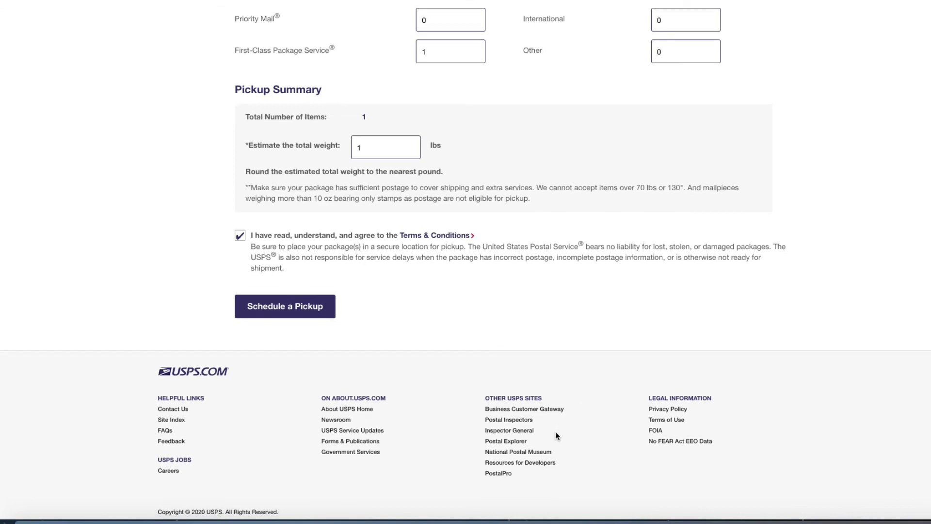
{"action": "scroll", "coordinate": [555, 434], "scroll_direction": "down", "scroll_amount": 1}
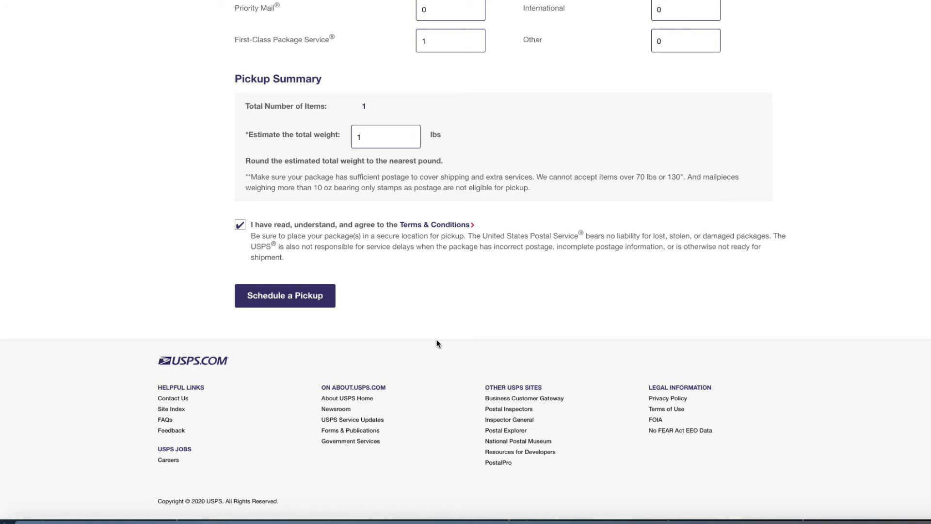
{"action": "scroll", "coordinate": [528, 347], "scroll_direction": "down", "scroll_amount": 1}
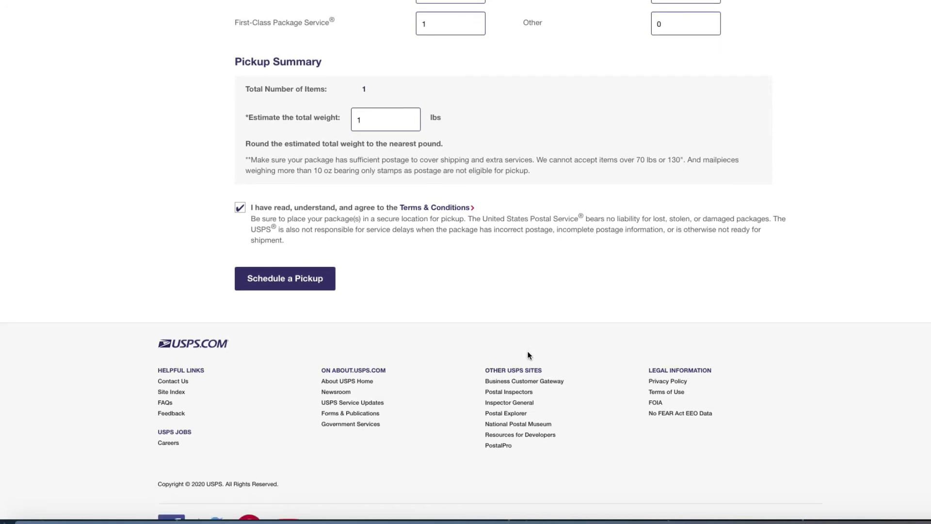